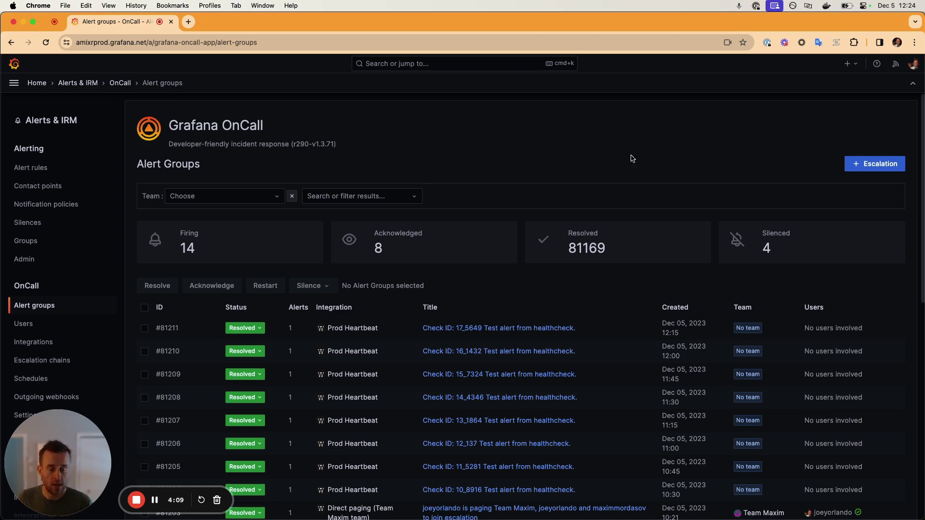
Create a new escalation with the message 'Hey, there seems to be an issue with our load balancer…'
click(871, 168)
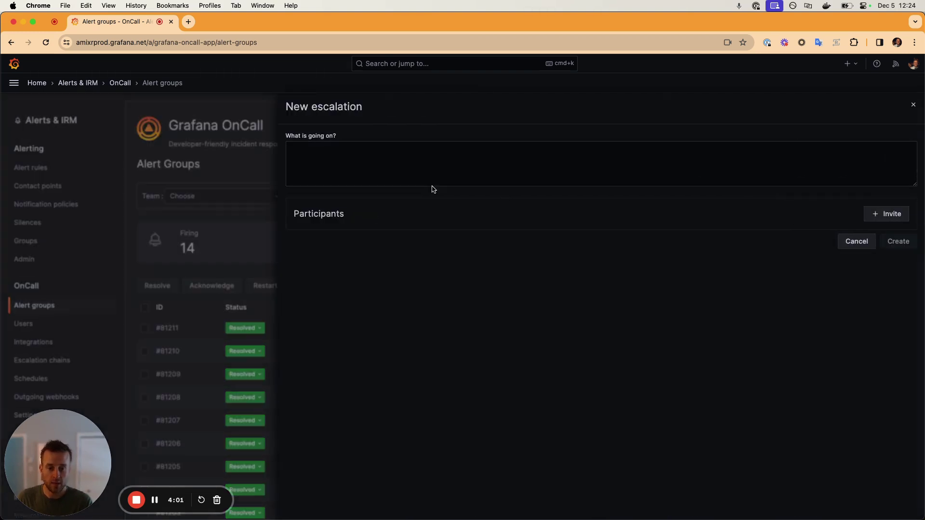
click(424, 175)
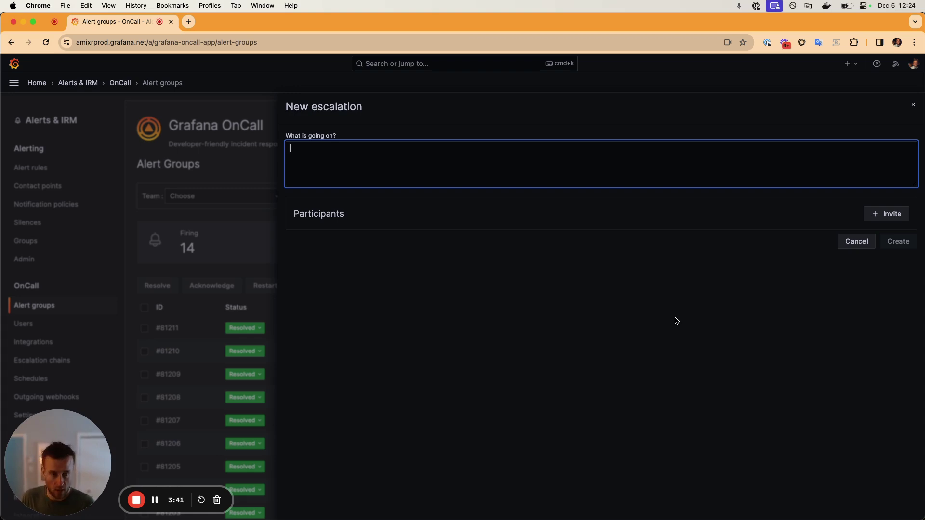
text(Hey, there )
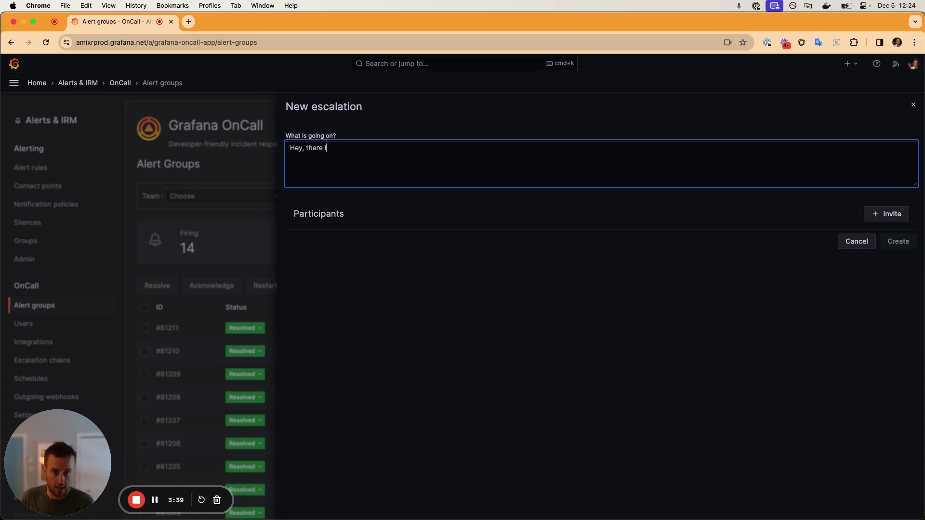
text(seems to be an is)
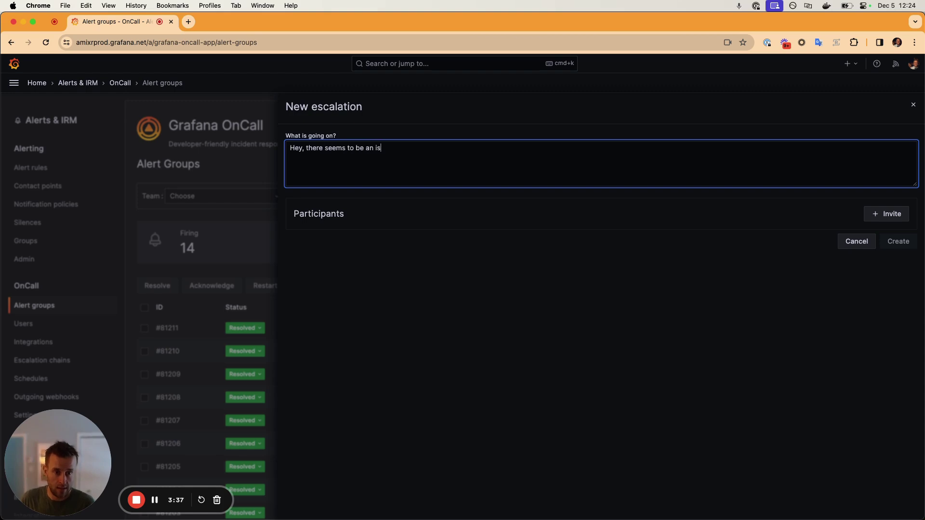
text(sue with our load bala)
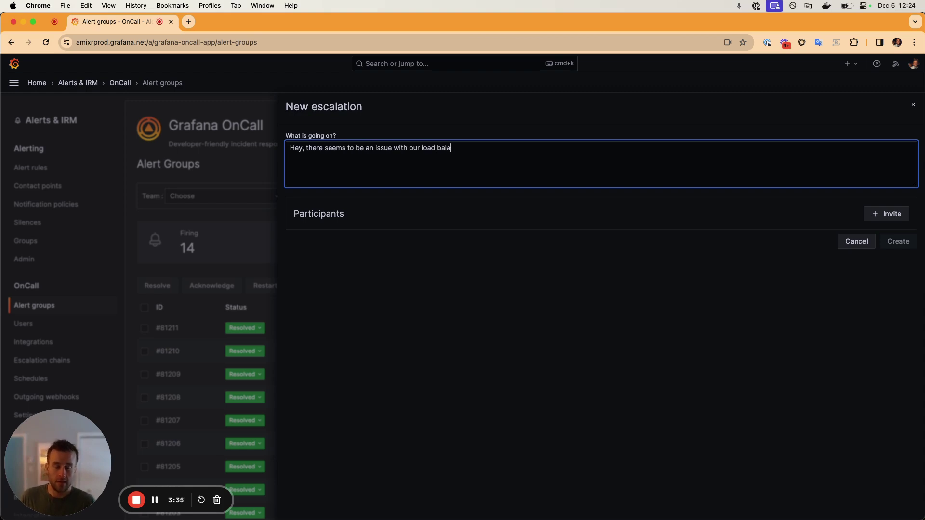
text(ncer, I could use)
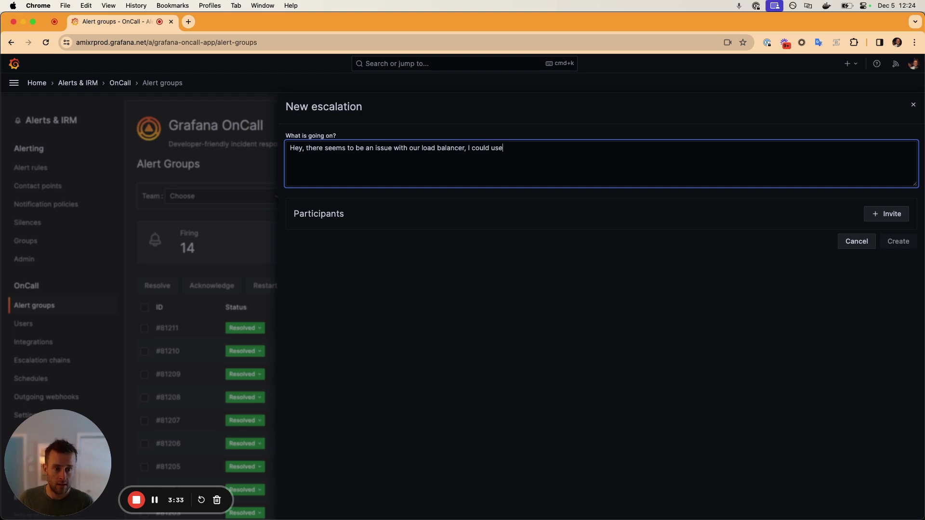
text( a second set of eyes.)
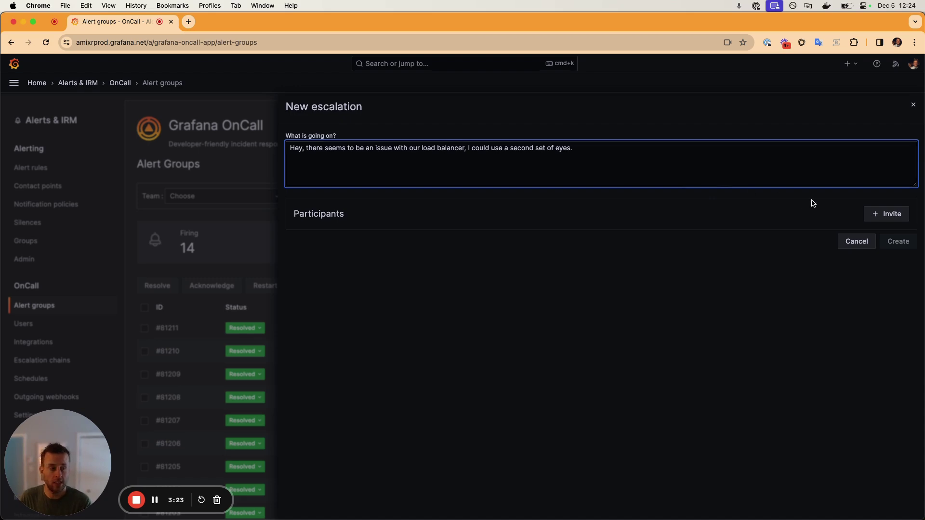
click(886, 217)
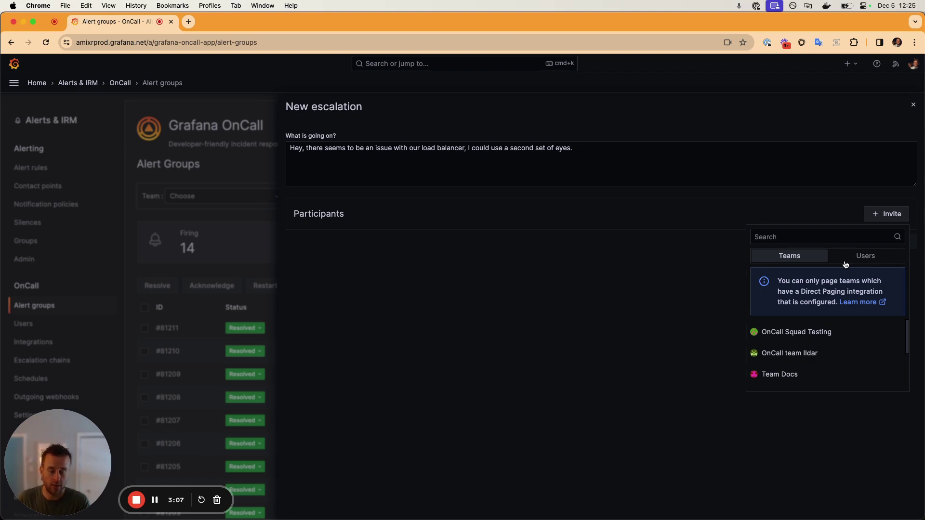
Page the team with no on-call users and add the first user found by name search
scroll(863, 357, down, 5)
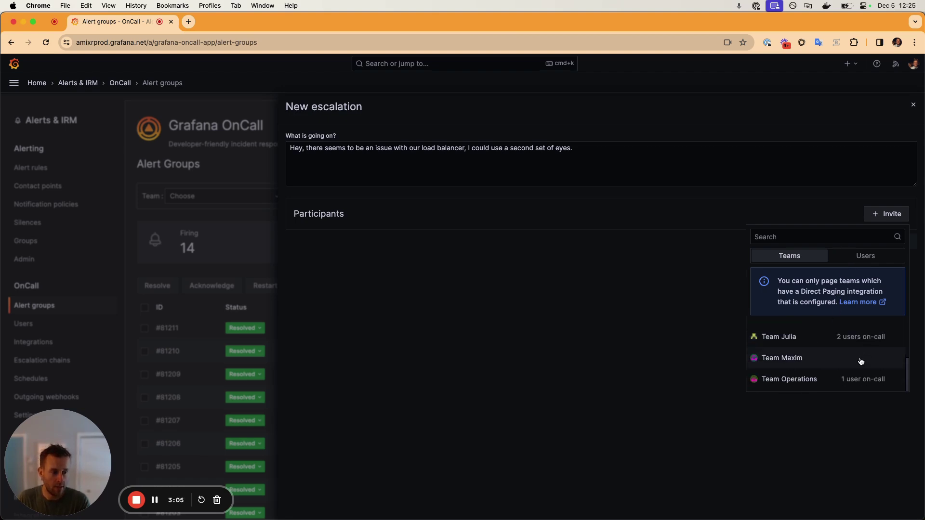
click(861, 361)
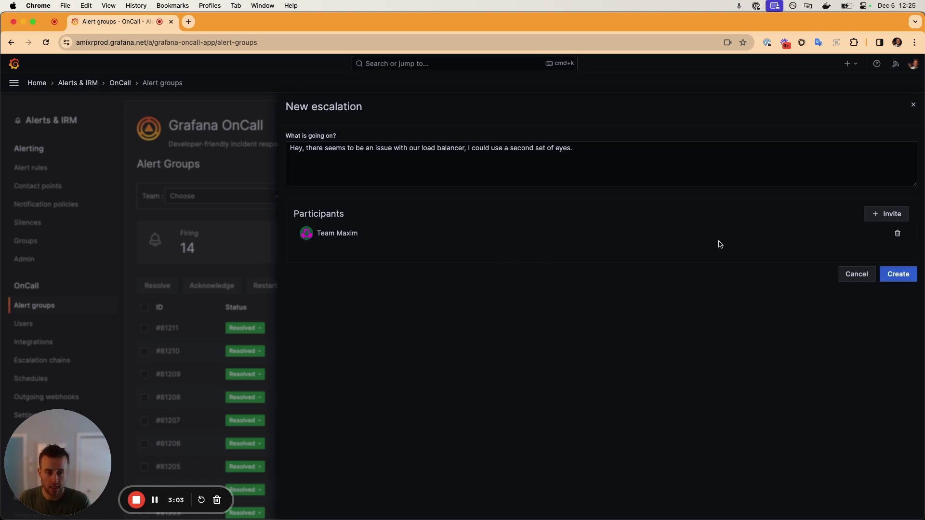
click(865, 214)
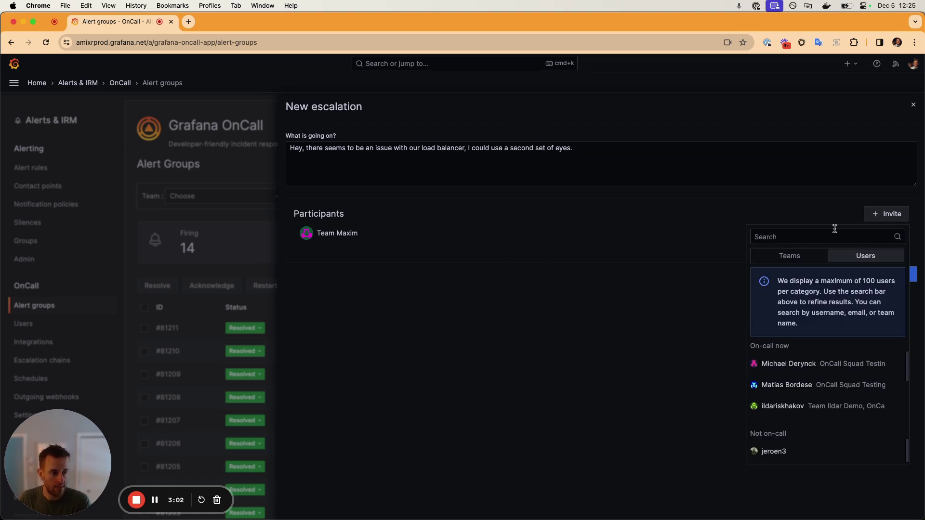
click(796, 242)
text(joey)
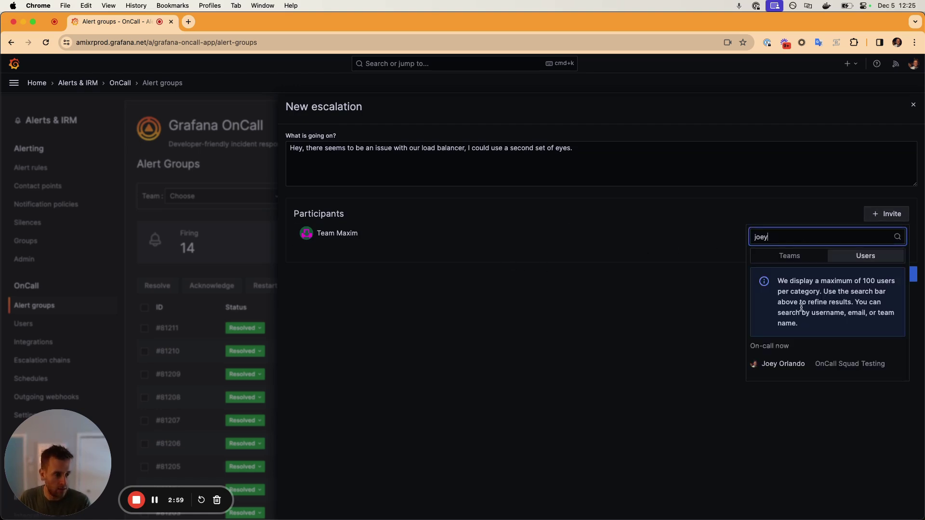
click(801, 365)
Search for a second user by name and add them as a participant
click(881, 218)
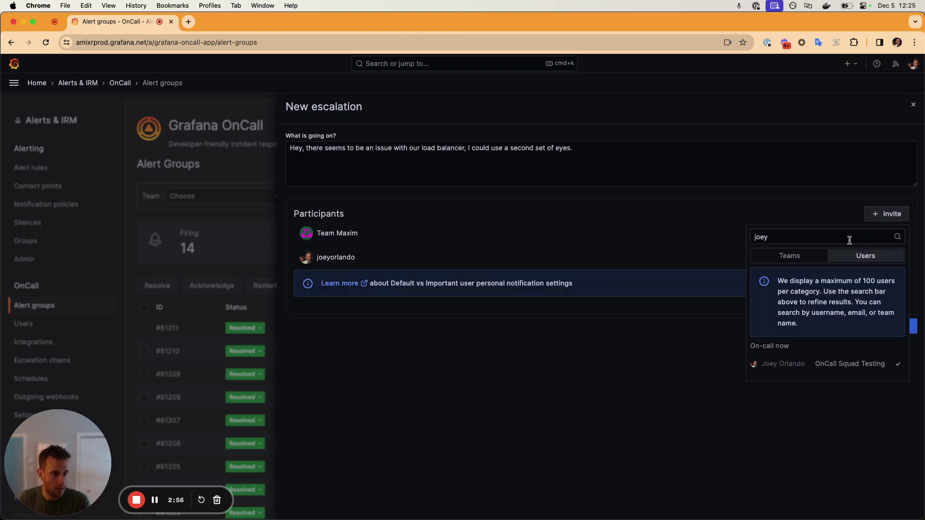
click(850, 240)
key(BackSpace)
key(BackSpace)
key(BackSpace)
key(BackSpace)
text(maxim)
click(801, 363)
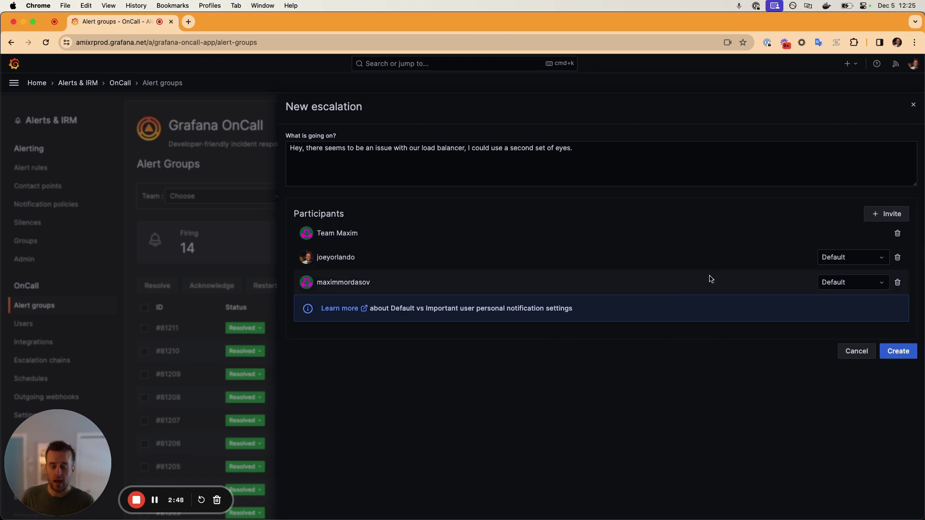
click(865, 259)
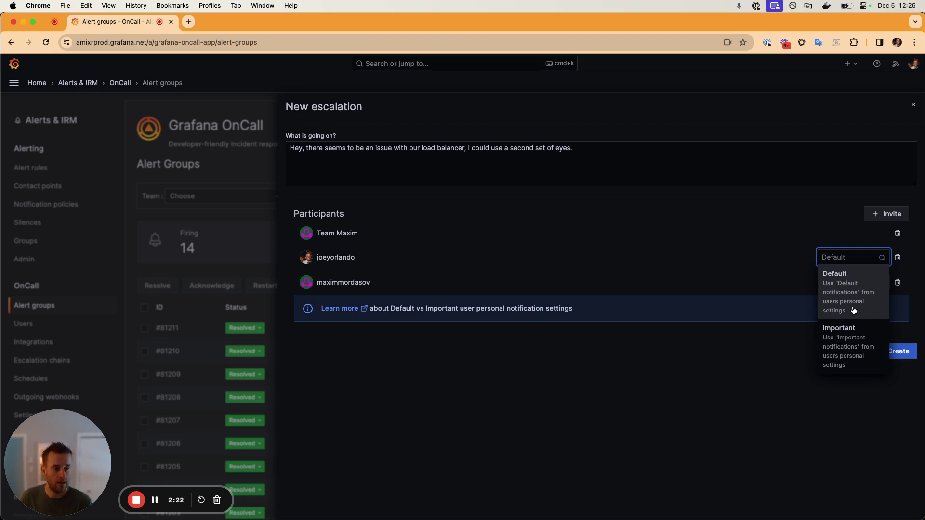
Keep the first user on Default notifications and create the escalation, producing alert group #81212
click(831, 285)
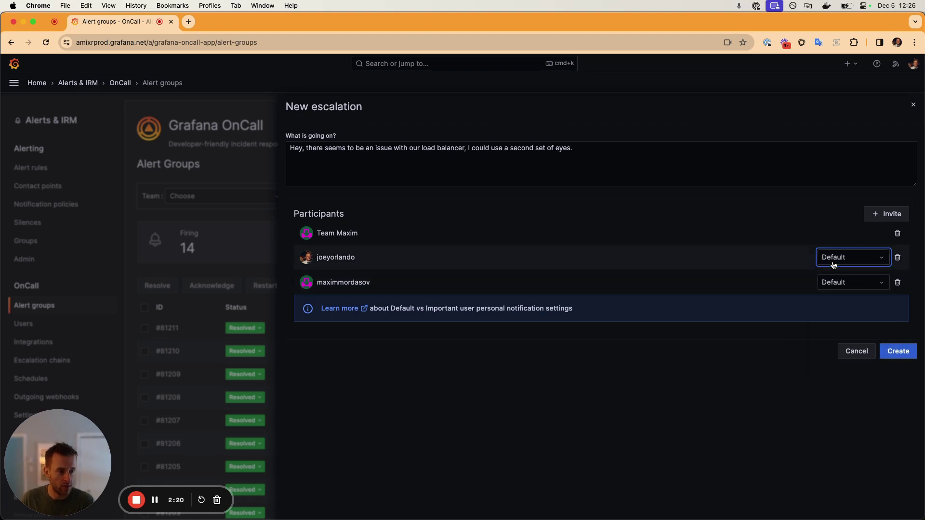
click(890, 351)
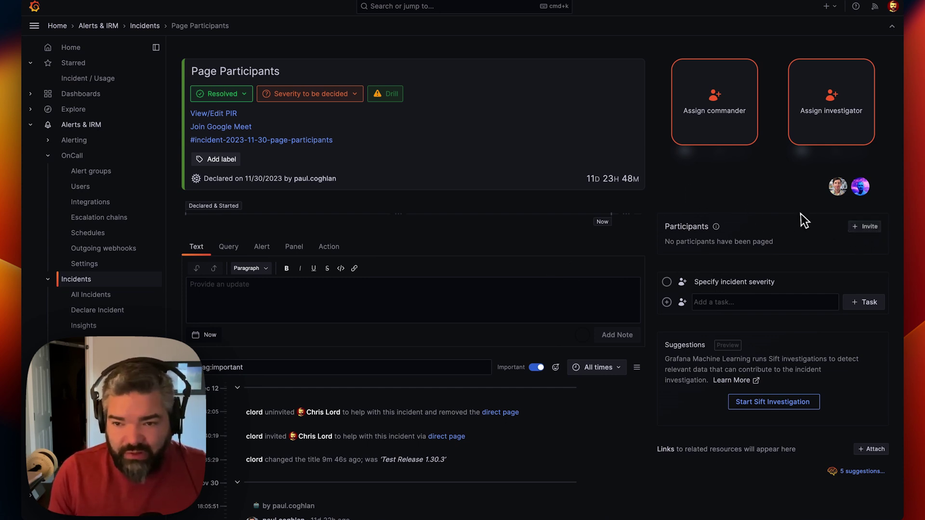
Invite an off-call user found by name search, keeping Default notifications, and confirm the page
click(865, 228)
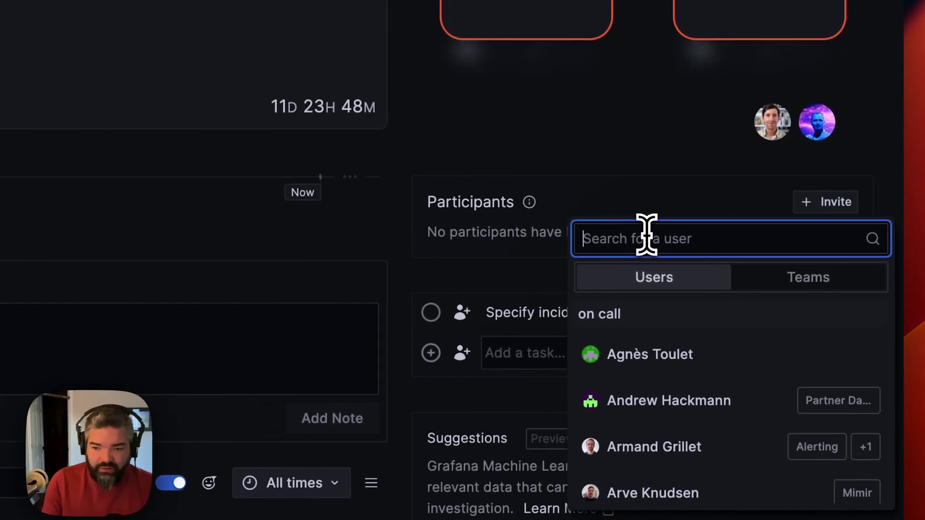
text(christopher)
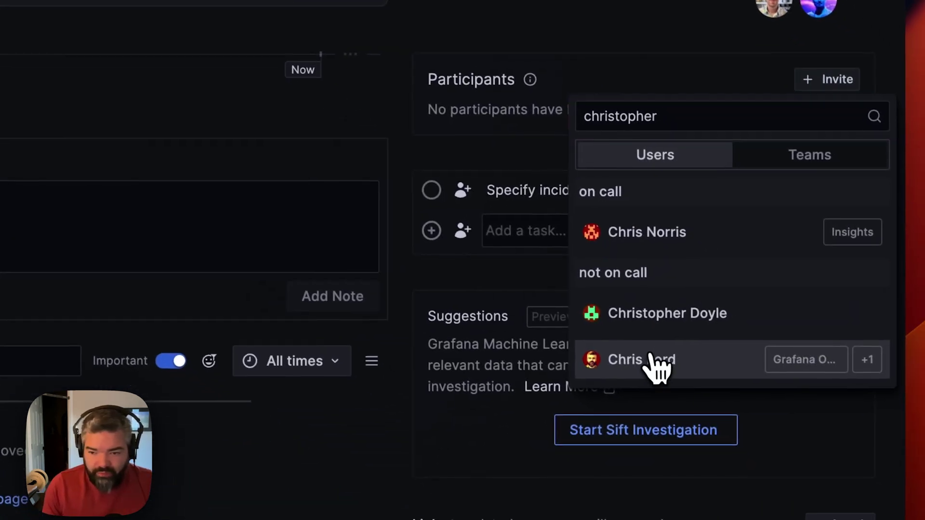
click(652, 359)
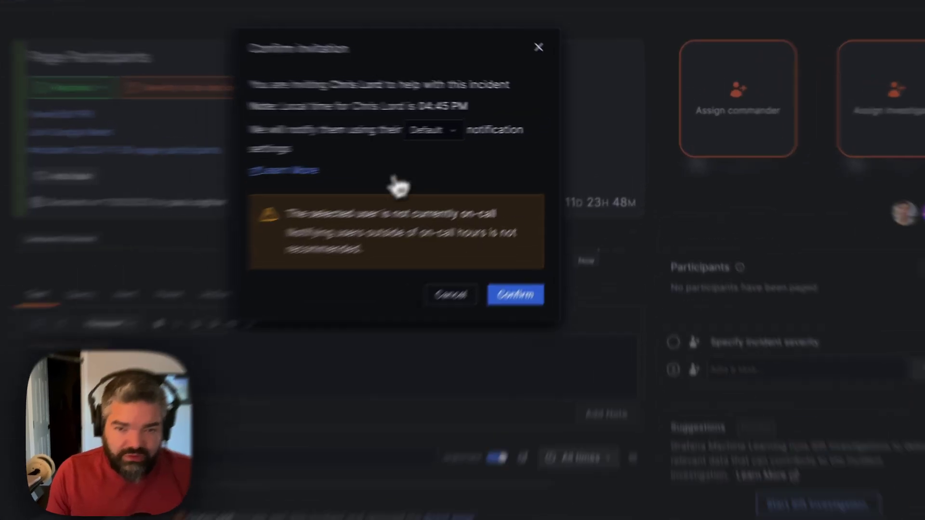
click(497, 125)
key(Escape)
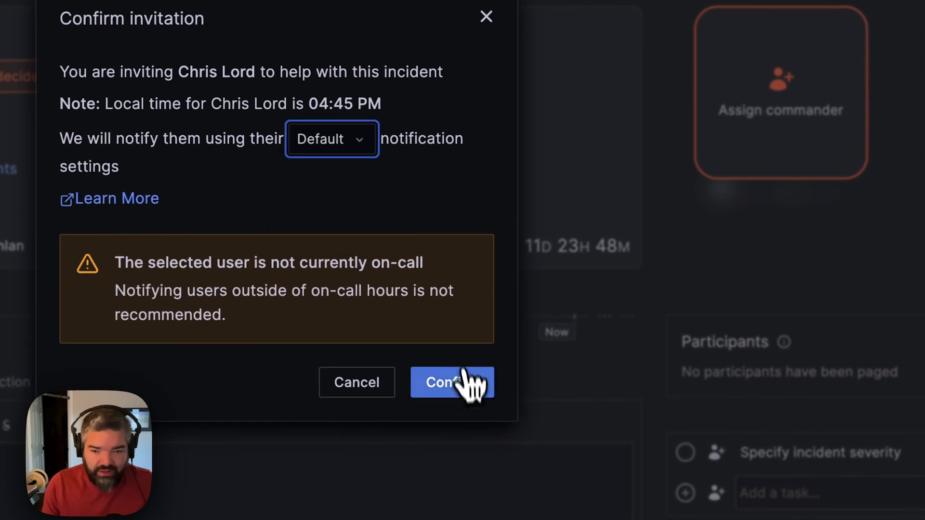
click(471, 385)
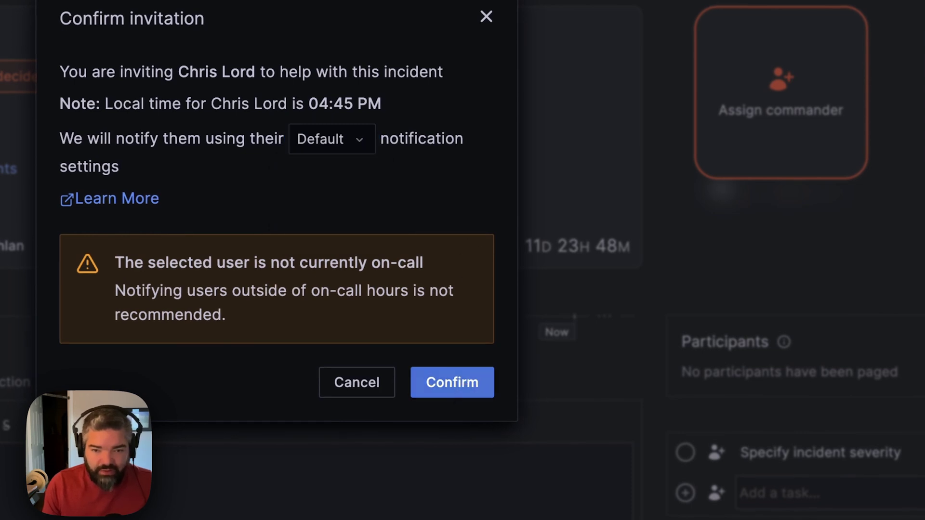
click(458, 385)
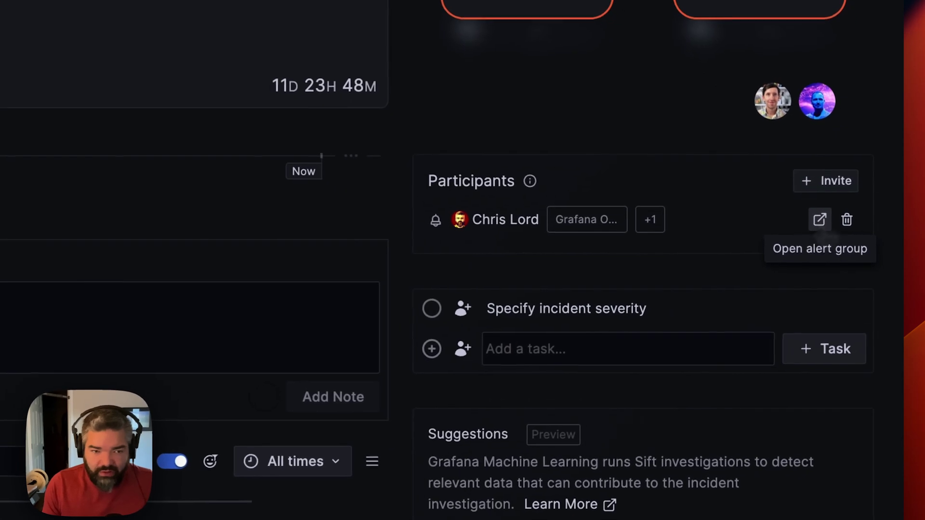
click(820, 220)
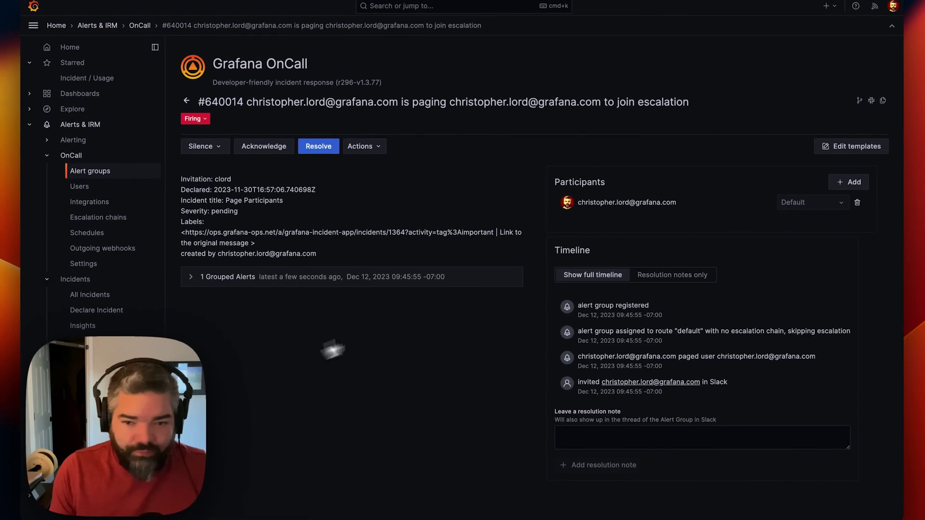
scroll(699, 260, down, 1)
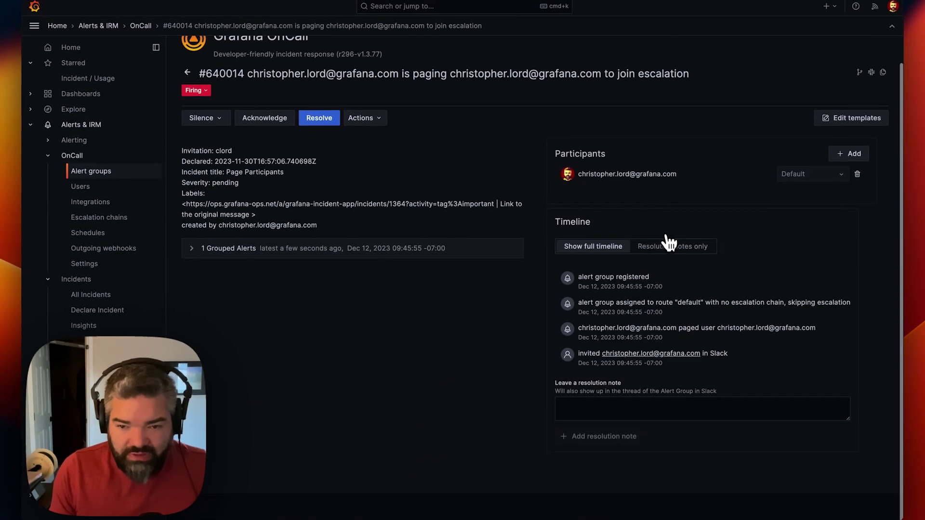
scroll(669, 242, up, 1)
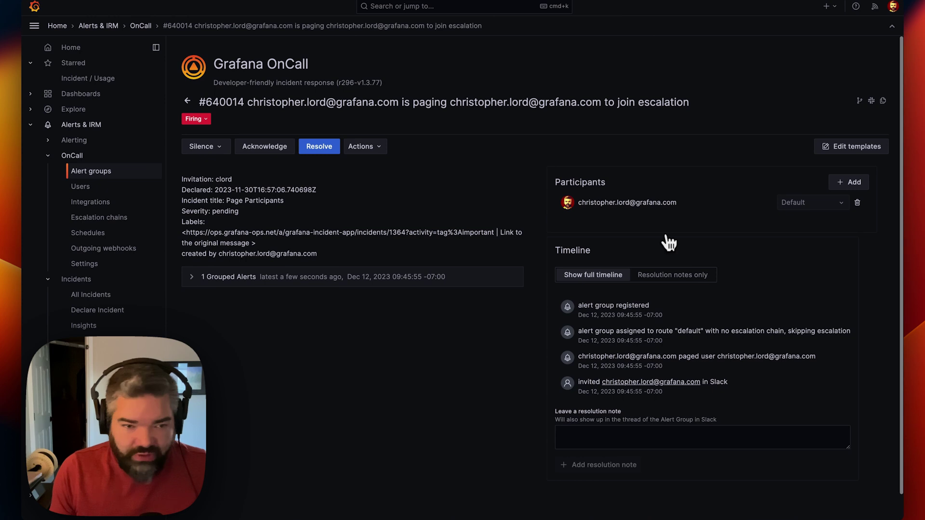
click(36, 4)
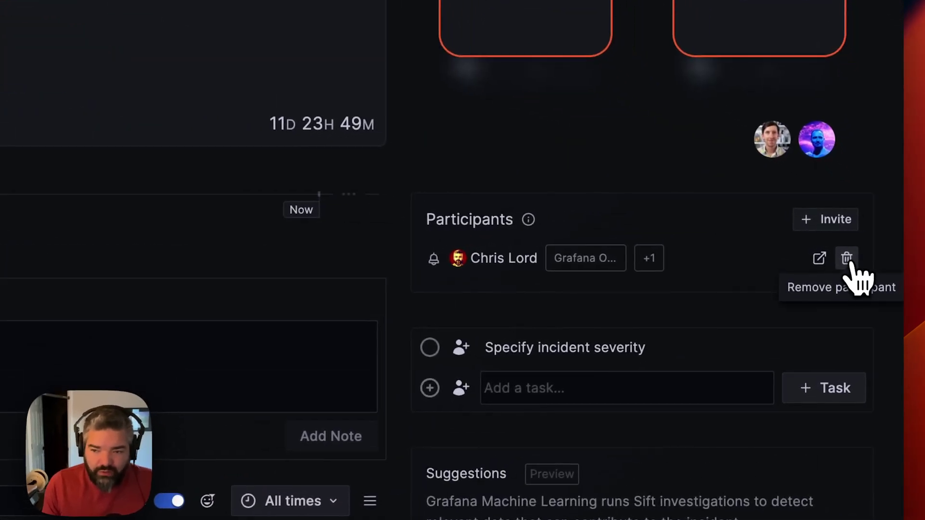
Remove the paged user from the incident and check the timeline's uninvite entry
click(849, 260)
click(501, 130)
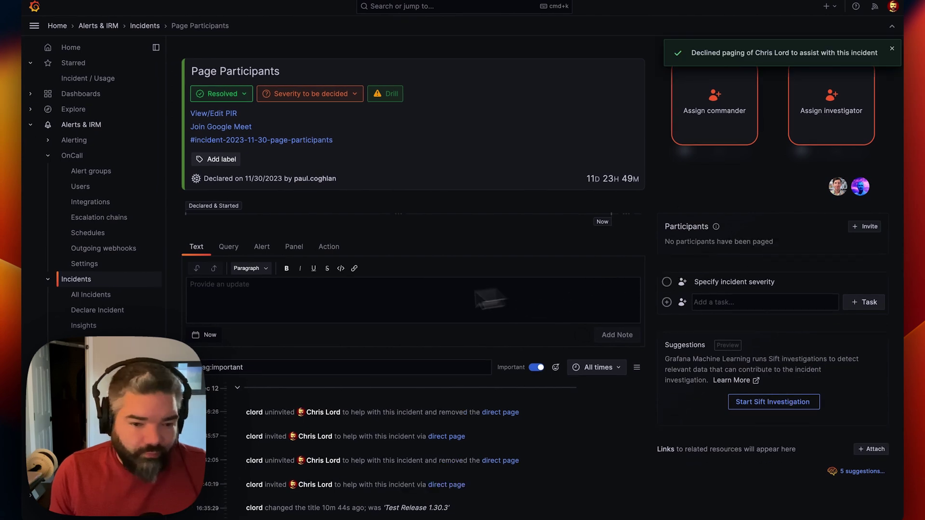
scroll(304, 321, down, 1)
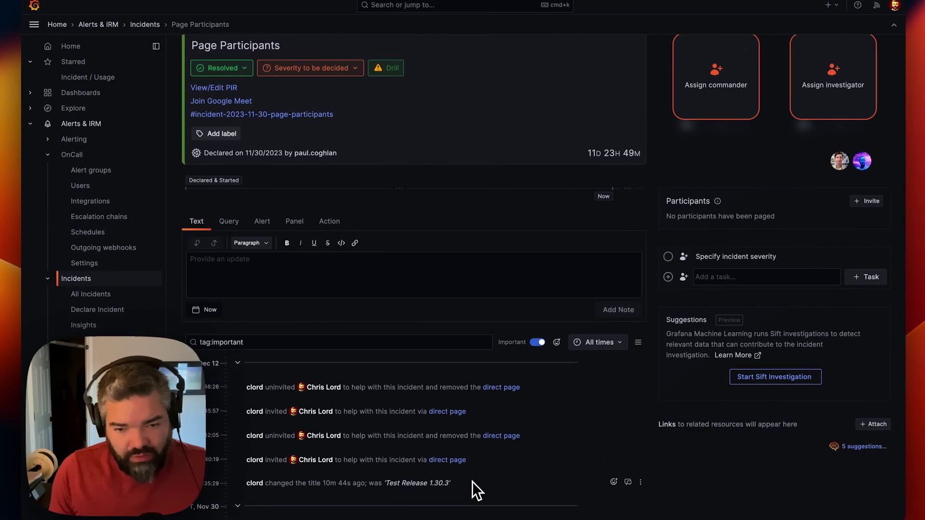
scroll(559, 452, down, 3)
scroll(561, 452, up, 4)
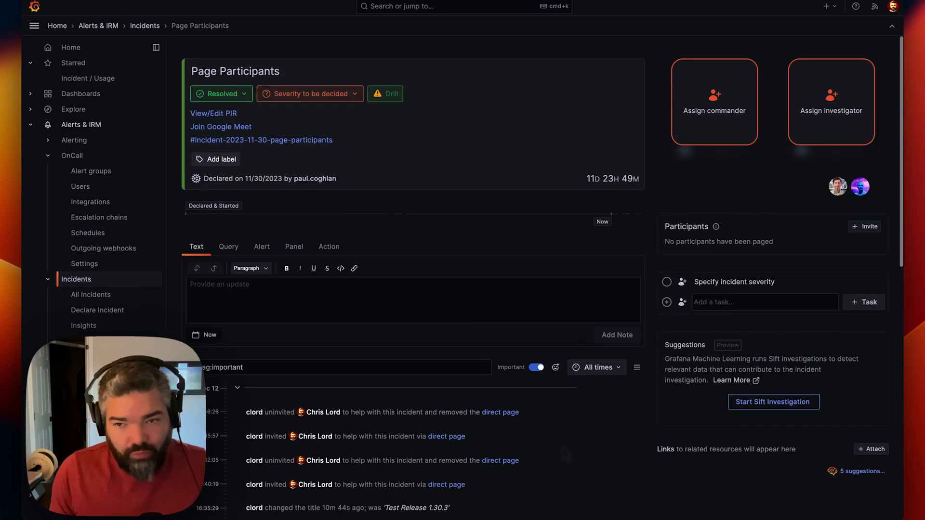